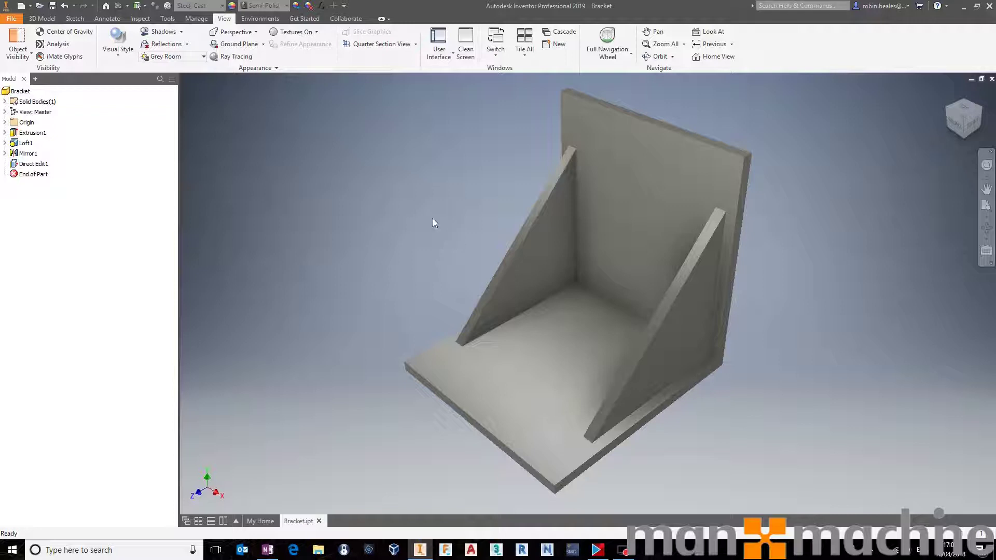
pyautogui.moveTo(425, 231); pyautogui.dragTo(424, 227, button='middle')
pyautogui.scroll(-3, 424, 227)
pyautogui.scroll(2, 425, 226)
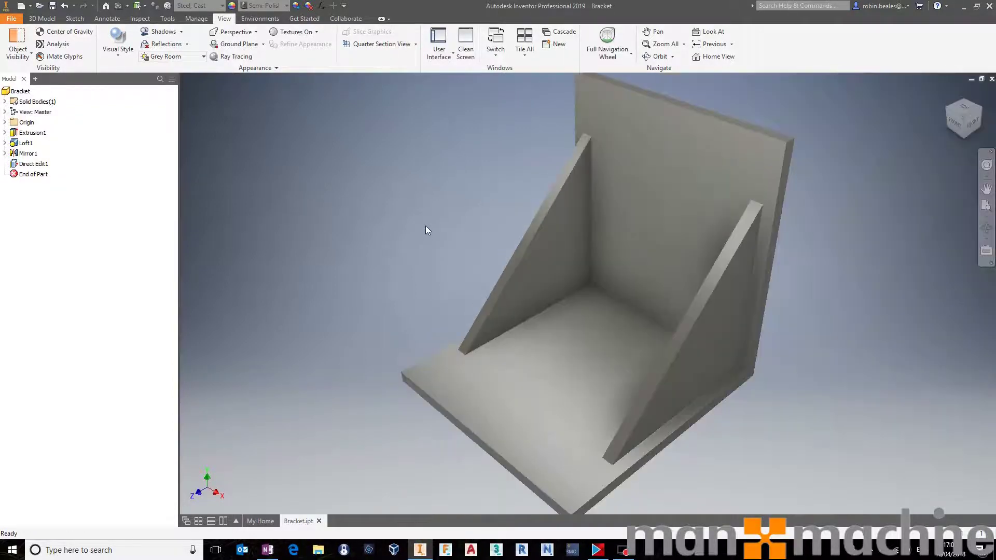
pyautogui.scroll(-2, 436, 229)
pyautogui.scroll(3, 437, 229)
pyautogui.scroll(-3, 437, 230)
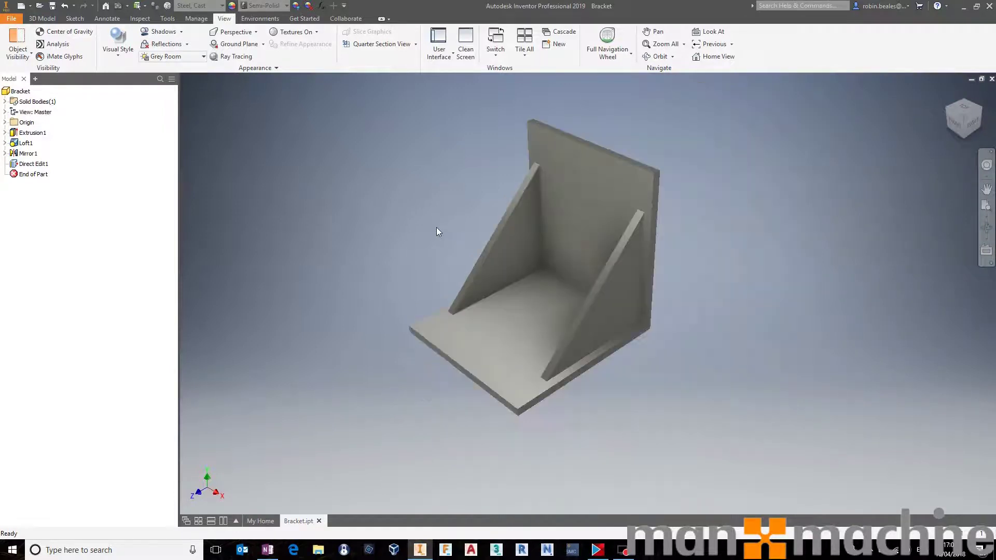
pyautogui.moveTo(440, 234); pyautogui.dragTo(449, 244, button='middle')
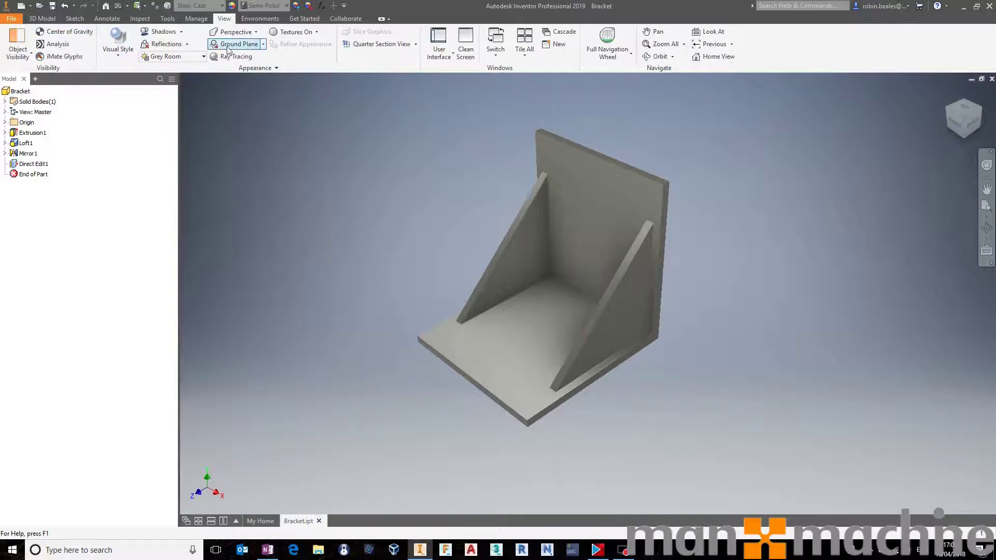
# Start a new Hole feature on the bracket
pyautogui.click(42, 18)
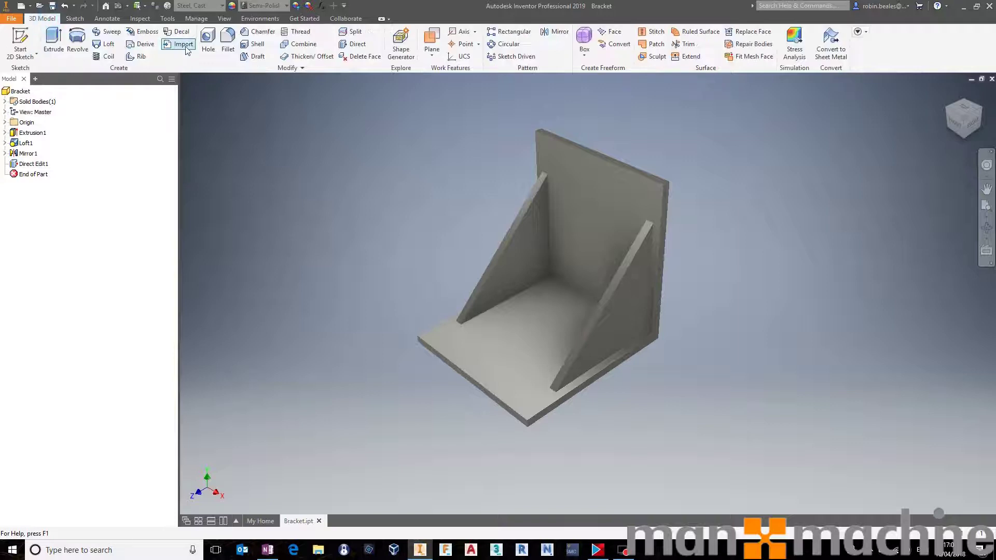
pyautogui.click(208, 44)
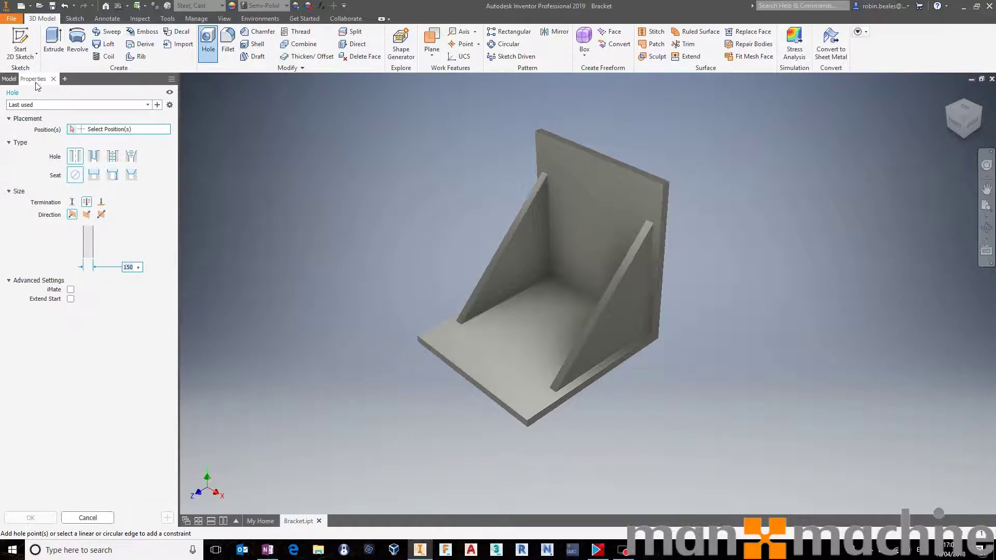
pyautogui.moveTo(34, 83); pyautogui.dragTo(329, 154)
pyautogui.moveTo(463, 161); pyautogui.dragTo(108, 84)
pyautogui.click(174, 97)
pyautogui.click(174, 95)
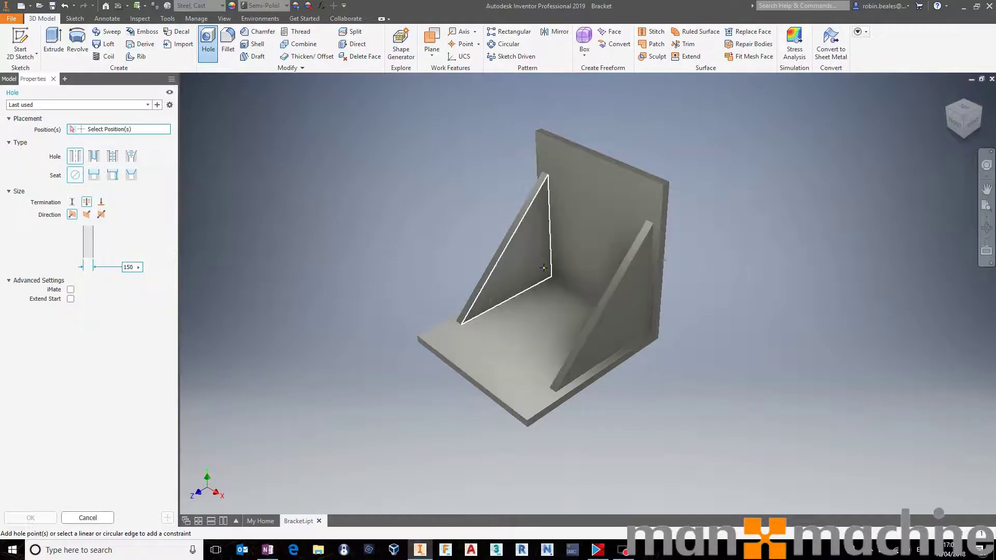
pyautogui.scroll(3, 500, 362)
pyautogui.scroll(-3, 500, 362)
pyautogui.scroll(2, 544, 284)
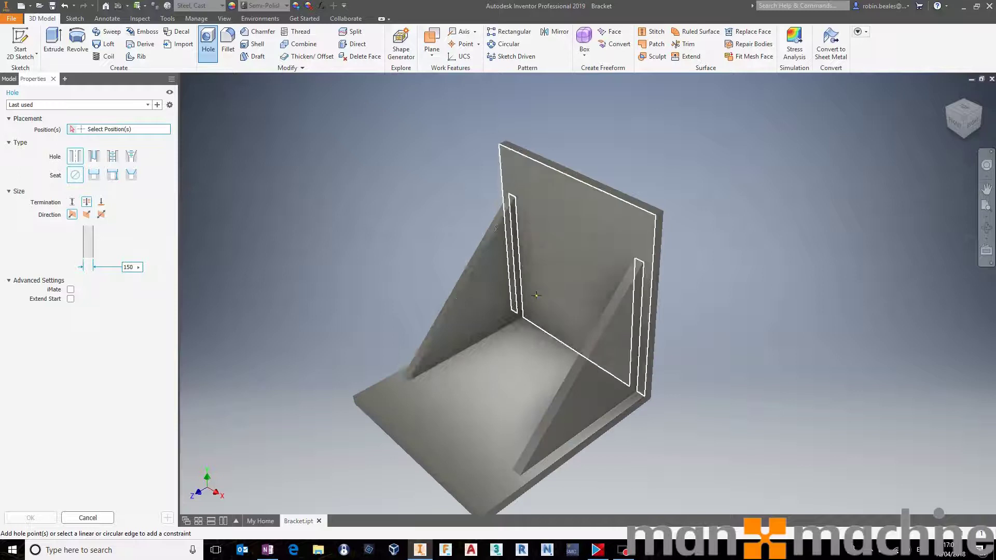
pyautogui.moveTo(544, 284); pyautogui.dragTo(513, 232, button='middle')
pyautogui.moveTo(347, 270); pyautogui.dragTo(326, 251, button='middle')
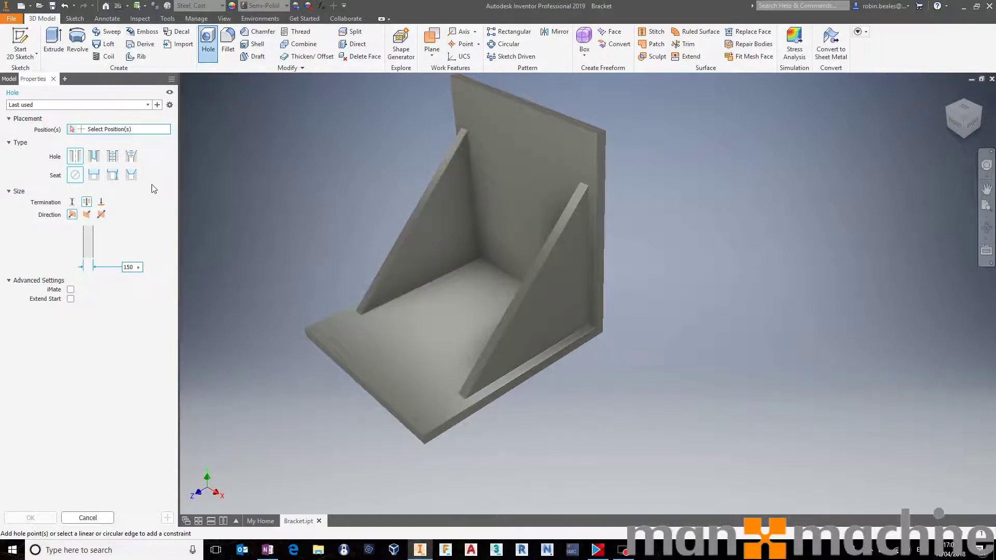
# Using the Robs Counterbore preset, place a hole on the base plate, 80 mm from the far rib's inner edge and 150 mm from the front edge
pyautogui.click(148, 105)
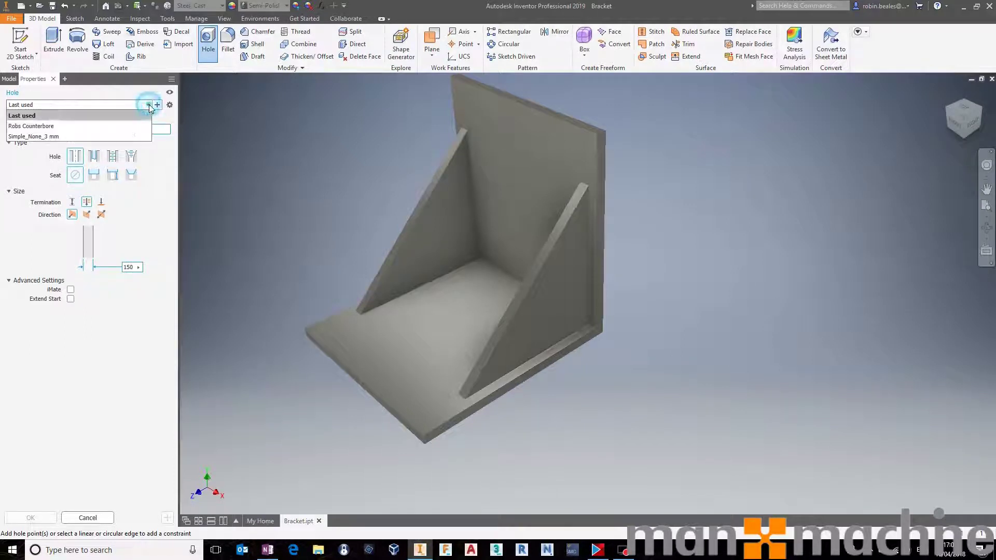
pyautogui.click(31, 126)
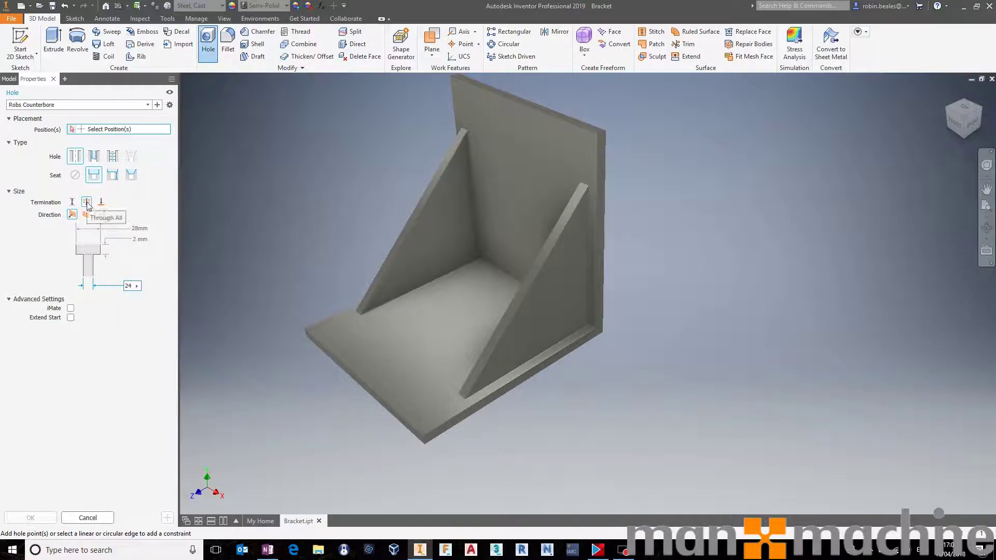
pyautogui.click(402, 329)
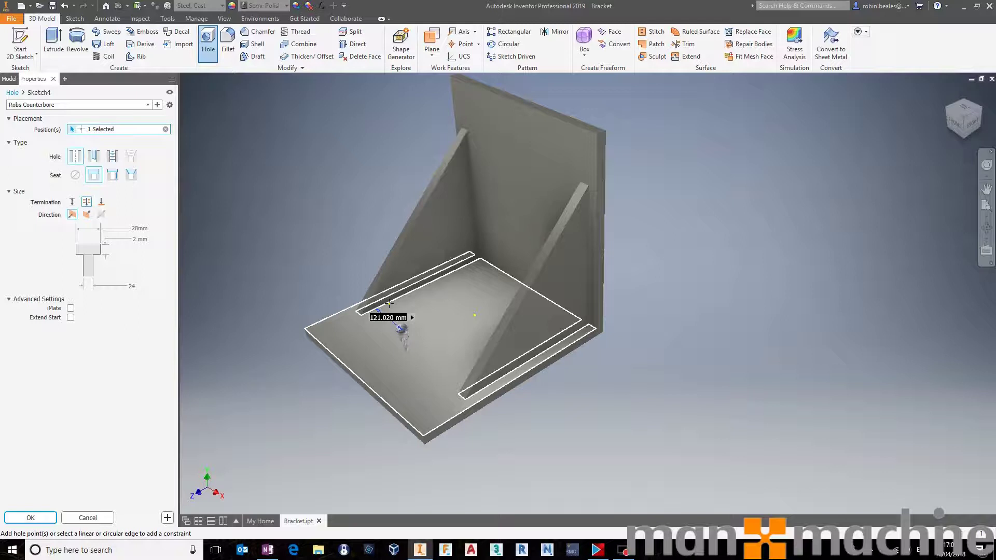
pyautogui.write('5')
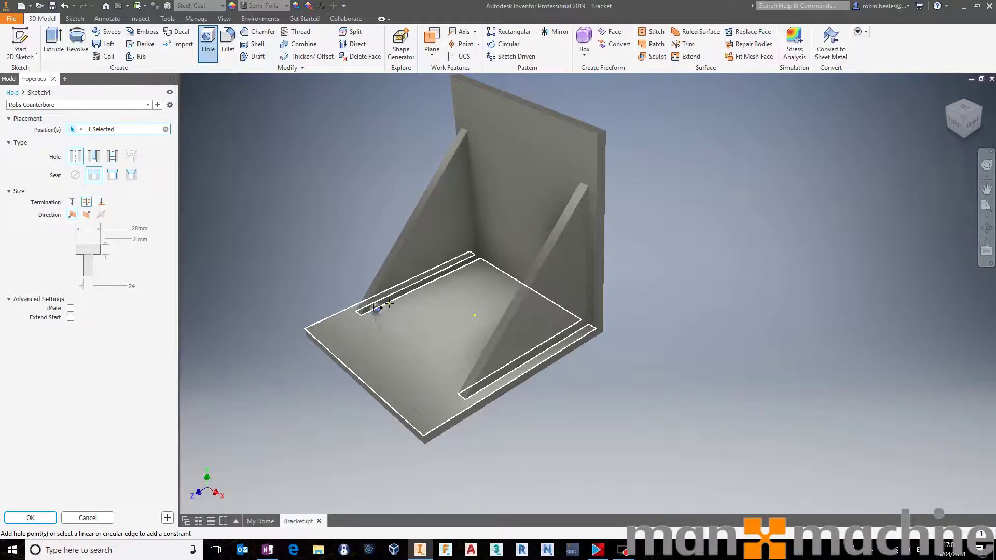
pyautogui.write('0')
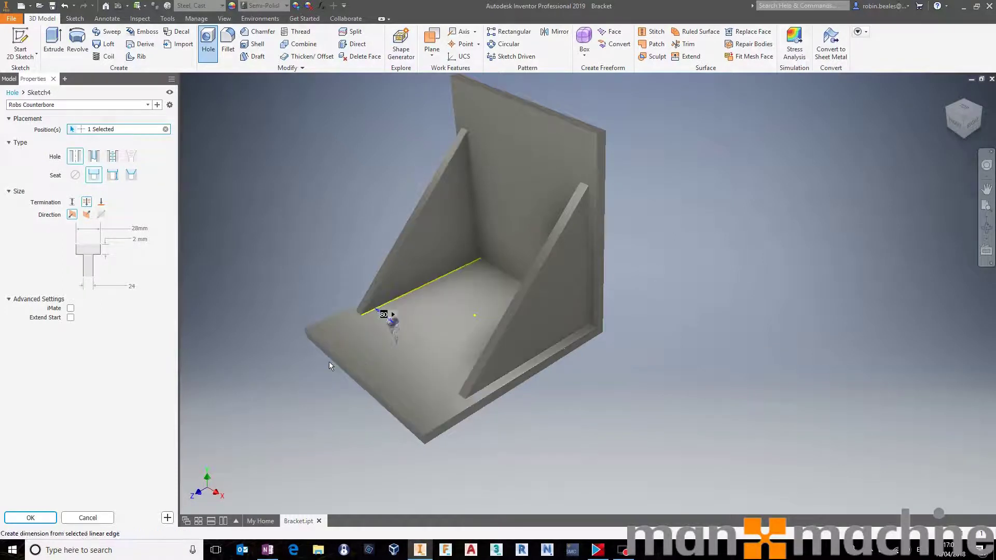
pyautogui.click(333, 355)
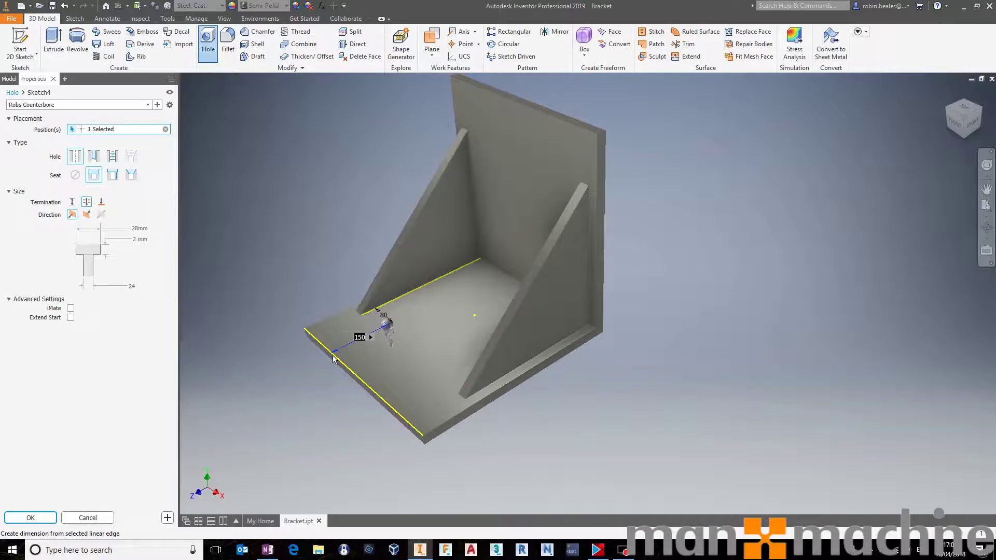
# Place a second counterbored hole on the base plate, 80 mm from the opposite rib's inner edge and 150 mm from the front edge
pyautogui.keyDown('shift'); pyautogui.moveTo(333, 353); pyautogui.dragTo(537, 372, button='middle'); pyautogui.keyUp('shift')
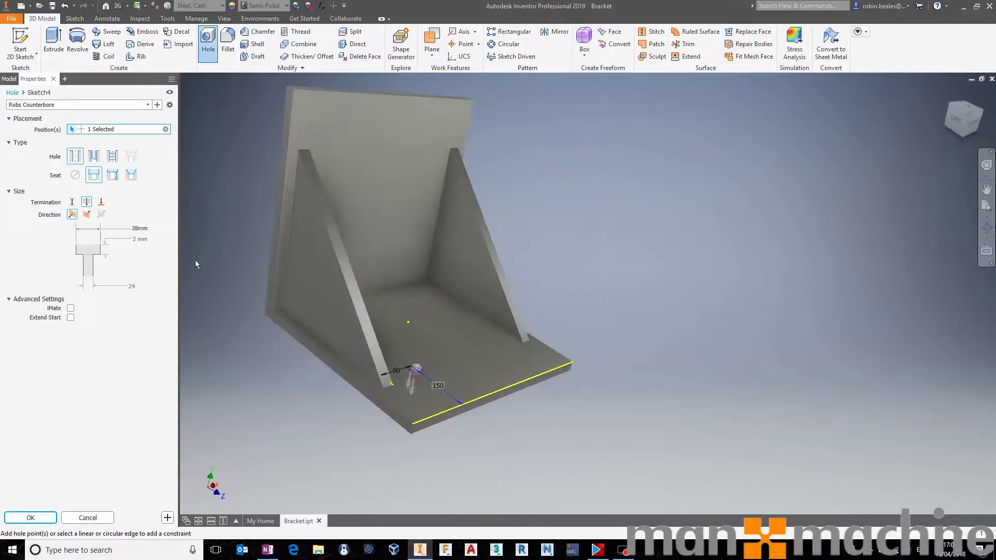
pyautogui.keyDown('shift'); pyautogui.moveTo(544, 421); pyautogui.dragTo(535, 417, button='middle'); pyautogui.keyUp('shift')
pyautogui.click(493, 343)
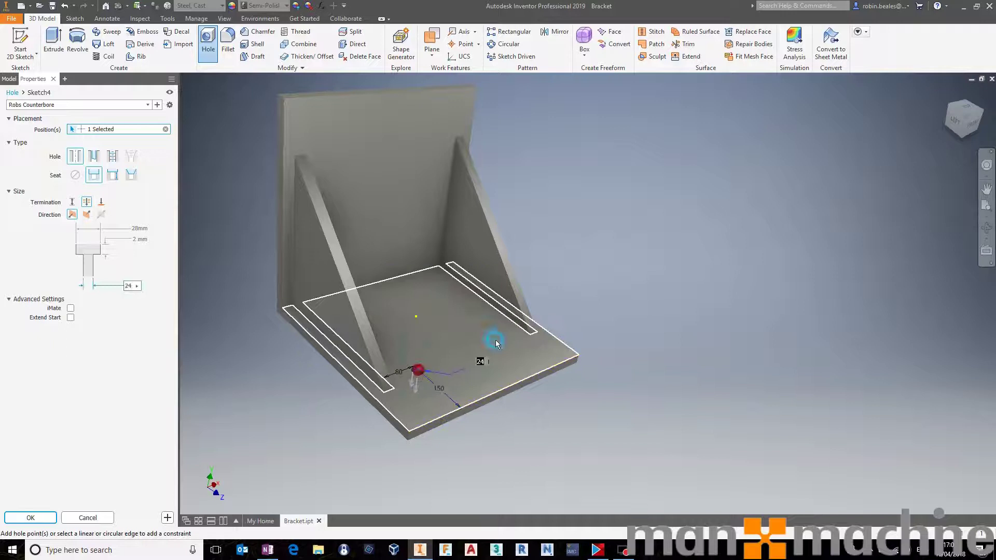
pyautogui.click(517, 325)
pyautogui.write('80')
pyautogui.click(541, 371)
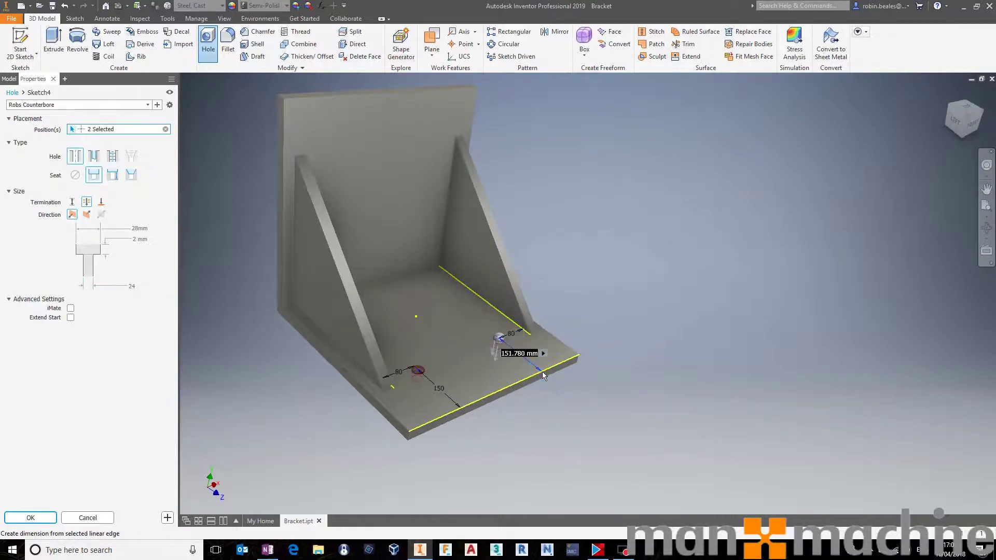
pyautogui.write('150')
pyautogui.press('Return')
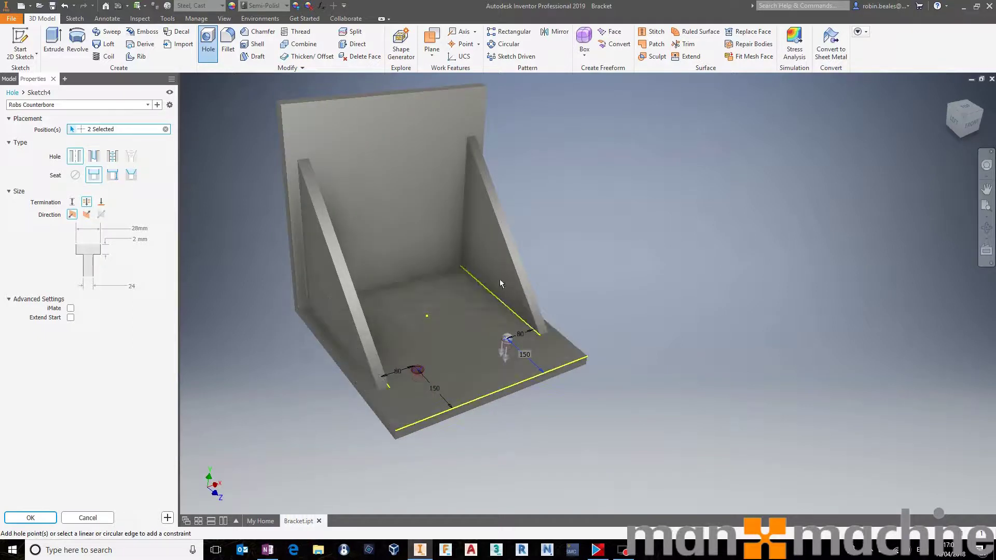
# Create the two counterbored holes and keep the Hole command running for another hole feature
pyautogui.keyDown('shift'); pyautogui.moveTo(470, 377); pyautogui.dragTo(437, 358, button='middle'); pyautogui.keyUp('shift')
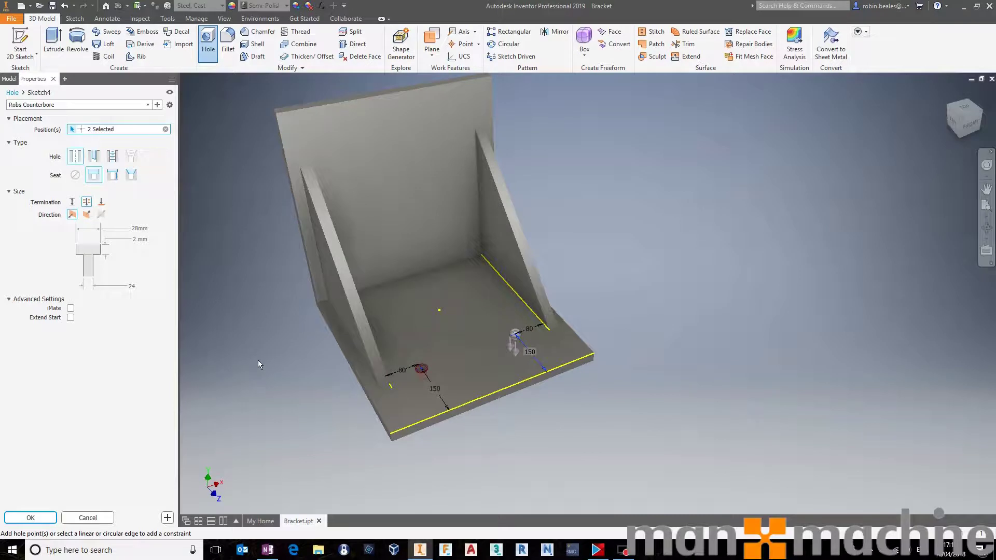
pyautogui.click(8, 299)
pyautogui.click(9, 299)
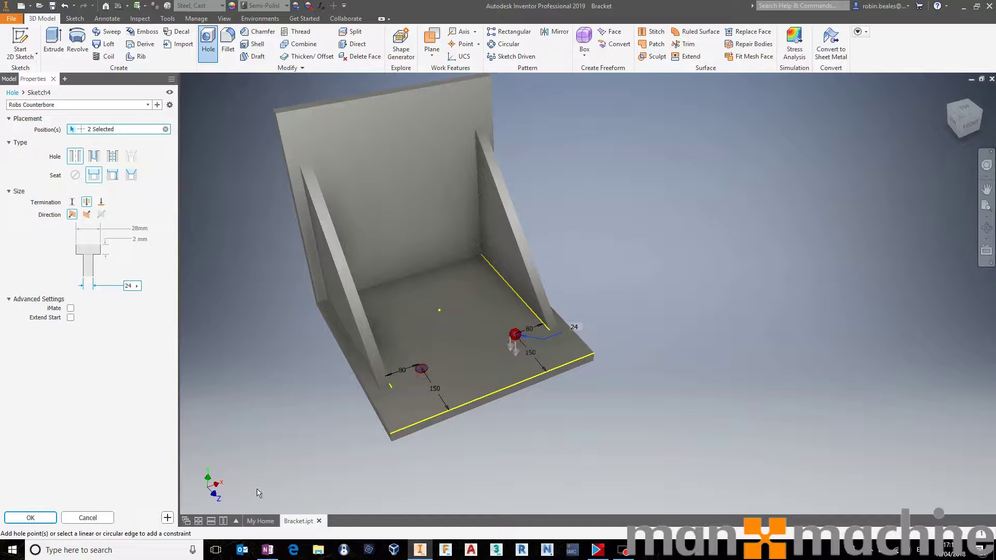
pyautogui.click(168, 518)
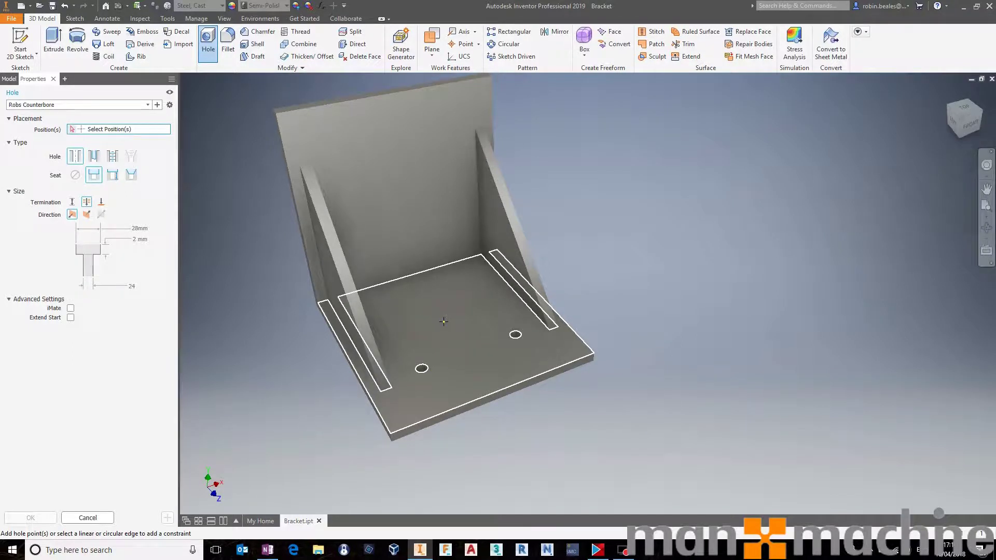
pyautogui.click(412, 330)
pyautogui.click(435, 295)
pyautogui.click(491, 303)
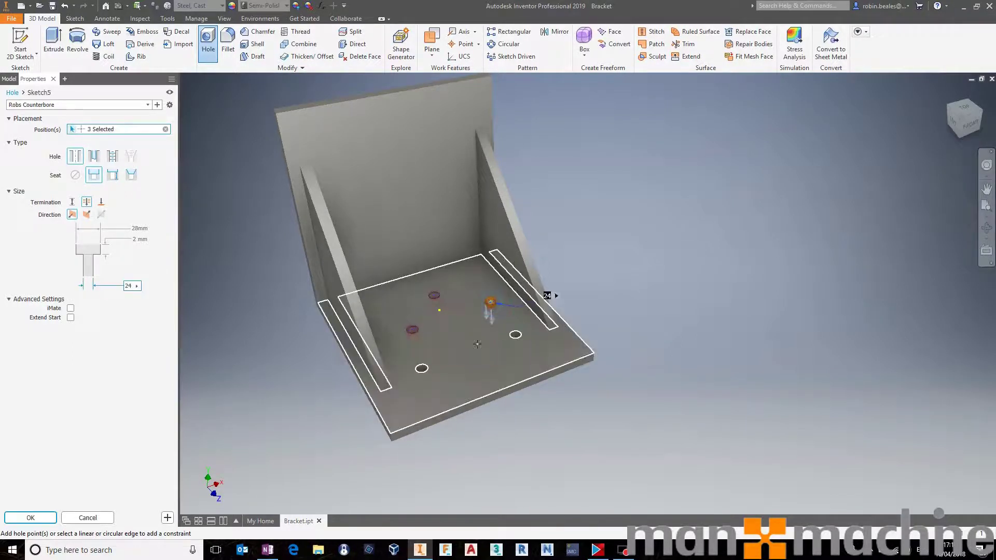
pyautogui.click(476, 344)
pyautogui.click(448, 325)
pyautogui.click(470, 288)
pyautogui.click(491, 302)
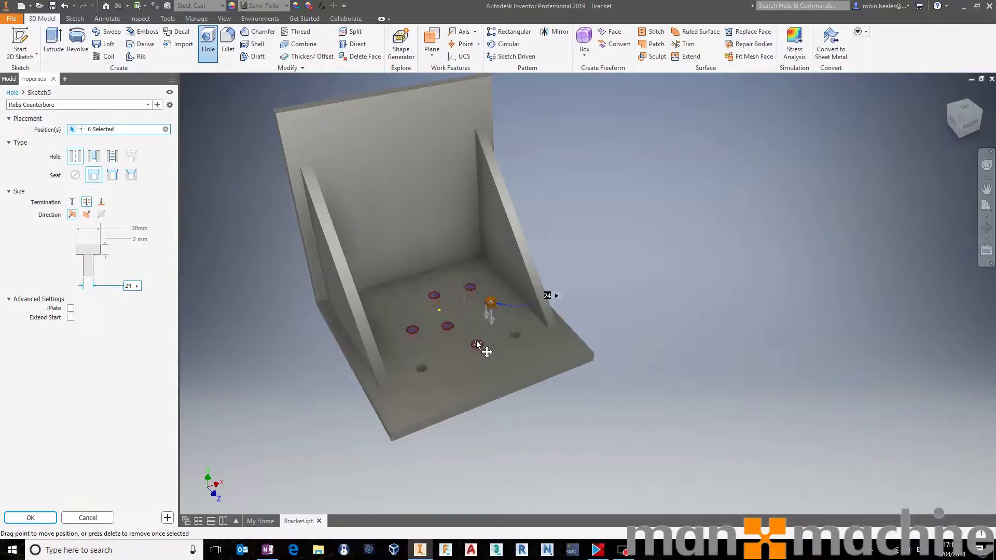
pyautogui.click(434, 295)
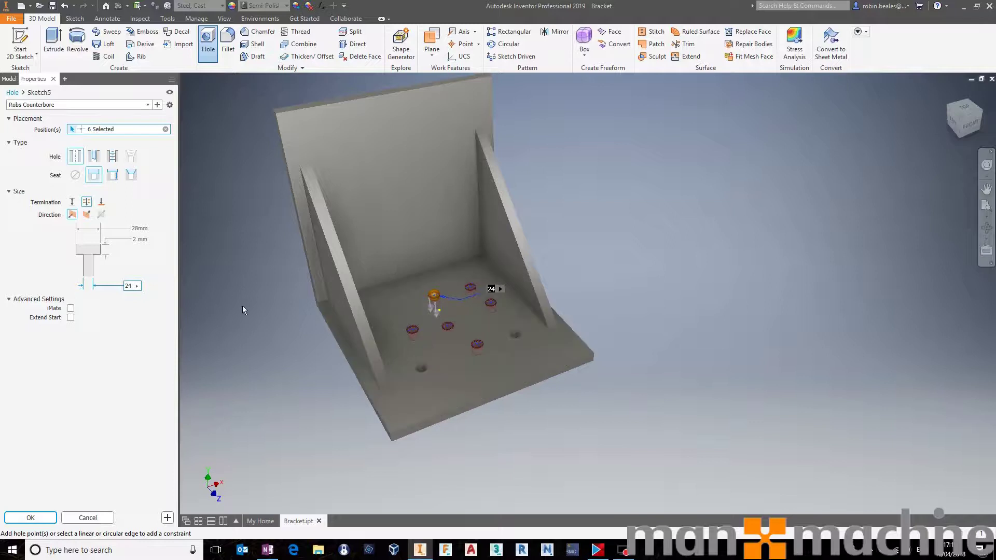
pyautogui.click(88, 518)
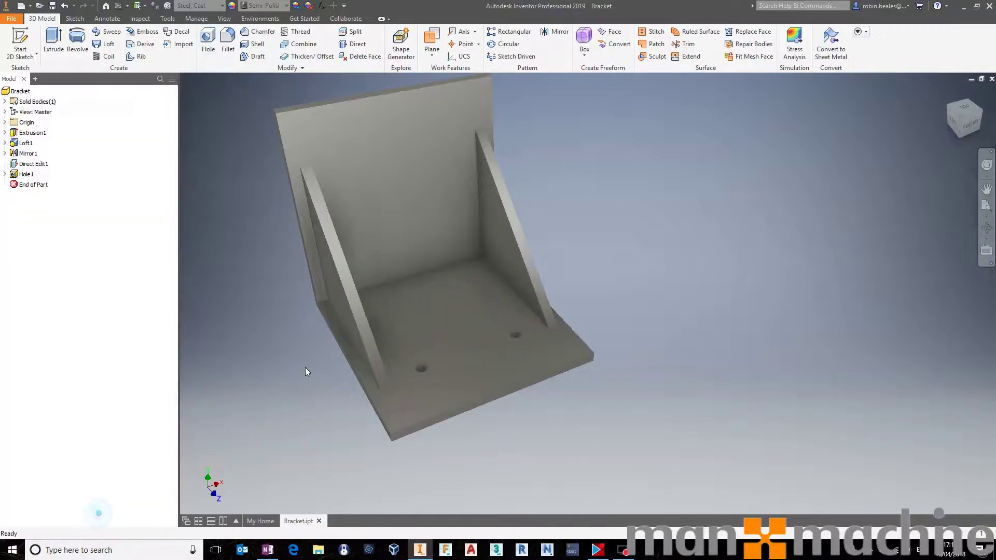
# Place a simple through hole without a seat near the middle of the base plate and set its diameter to 200 mm
pyautogui.click(207, 40)
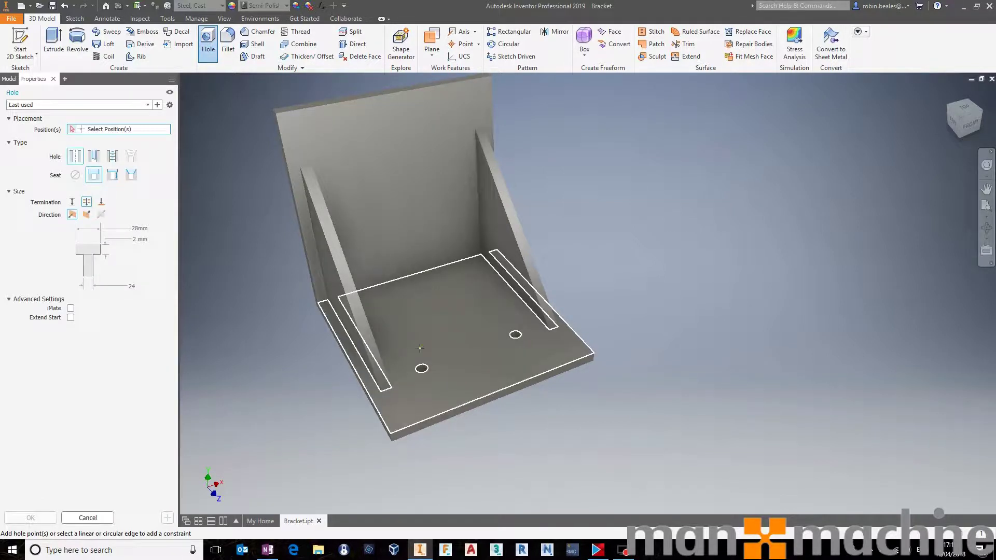
pyautogui.click(445, 323)
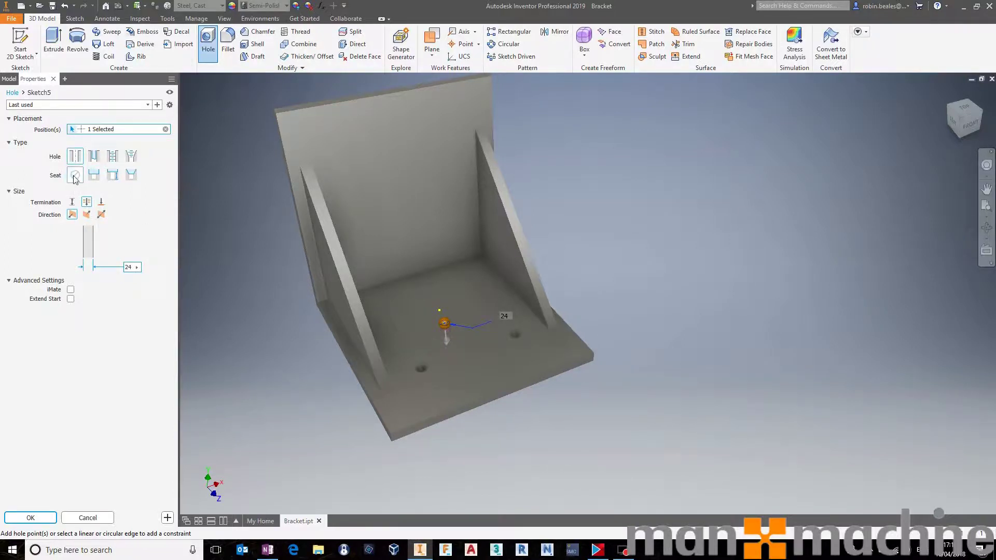
pyautogui.doubleClick(129, 267)
pyautogui.write('200')
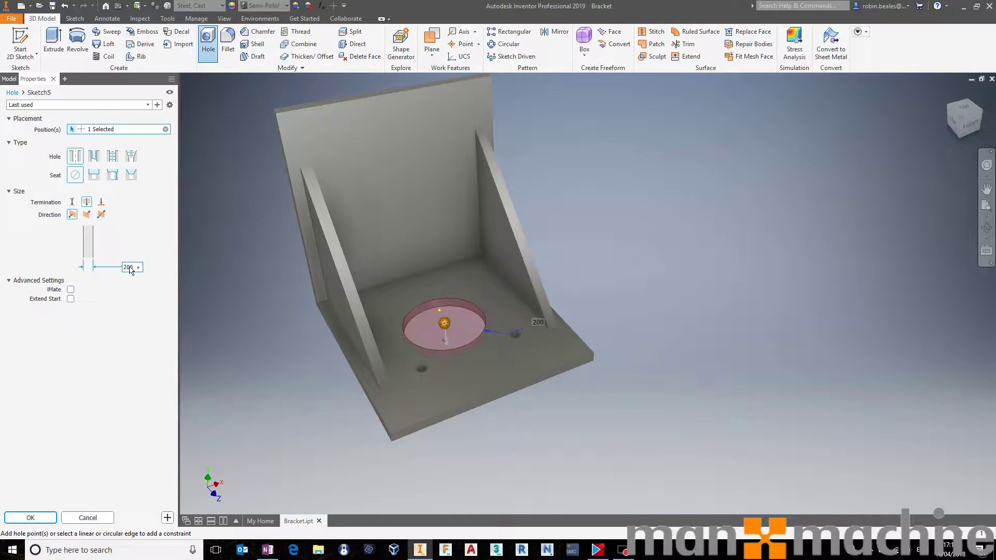
# Locate the large hole 250 mm from the base plate's side edge and 300 mm from its front edge, and create it
pyautogui.click(571, 328)
pyautogui.write('250')
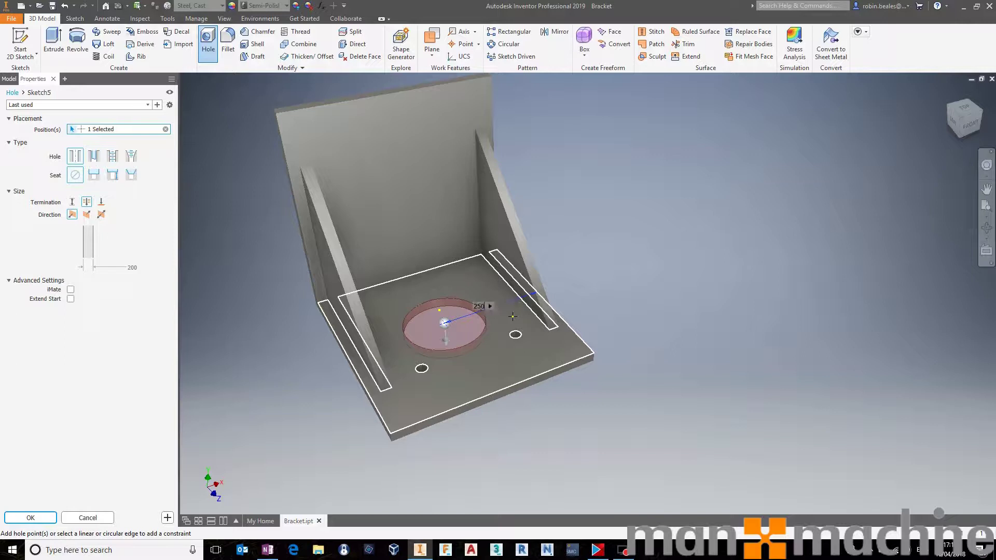
pyautogui.press('Return')
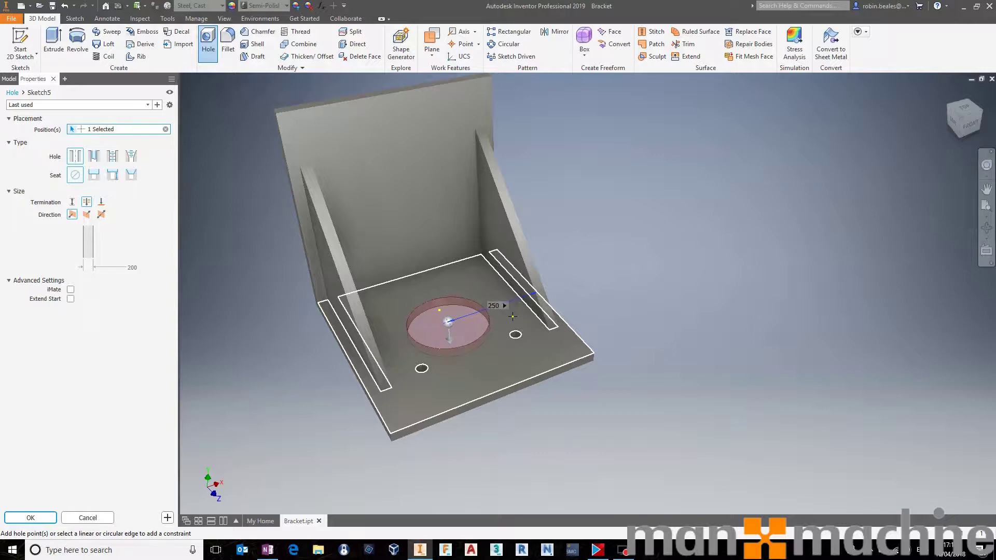
pyautogui.click(502, 388)
pyautogui.write('3')
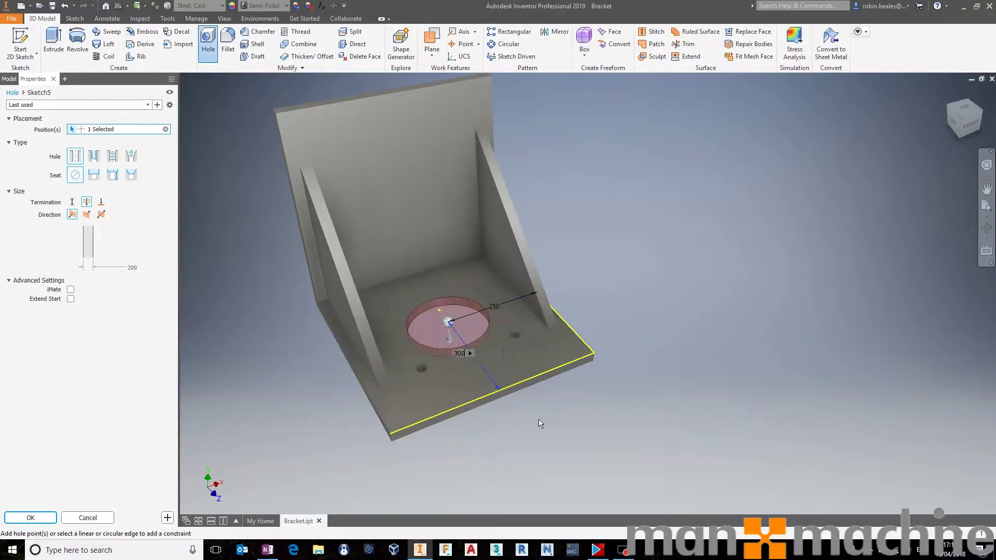
pyautogui.write('00')
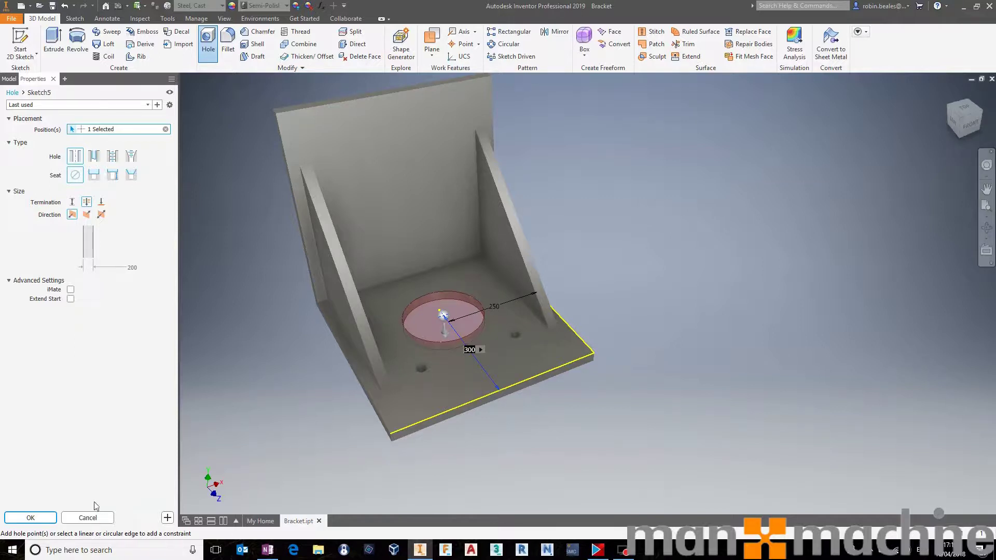
pyautogui.click(31, 518)
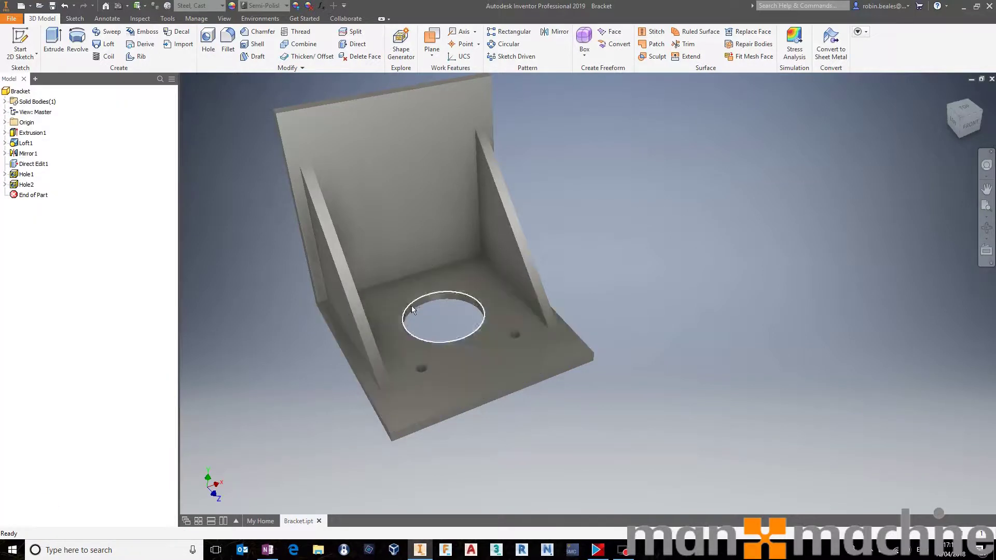
# Create a work plane midway between the base plate's top face and the back plate's inner face
pyautogui.click(432, 40)
pyautogui.click(441, 279)
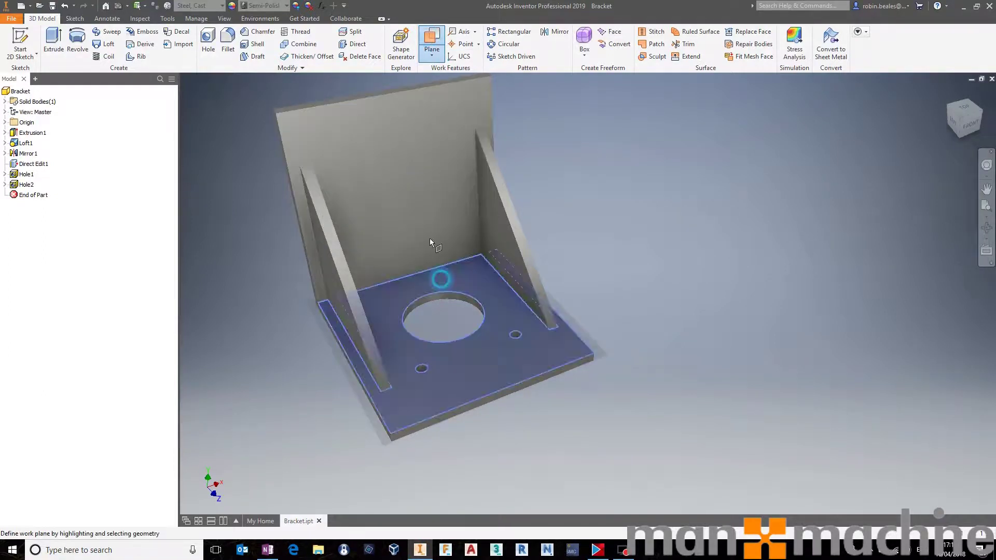
pyautogui.click(429, 238)
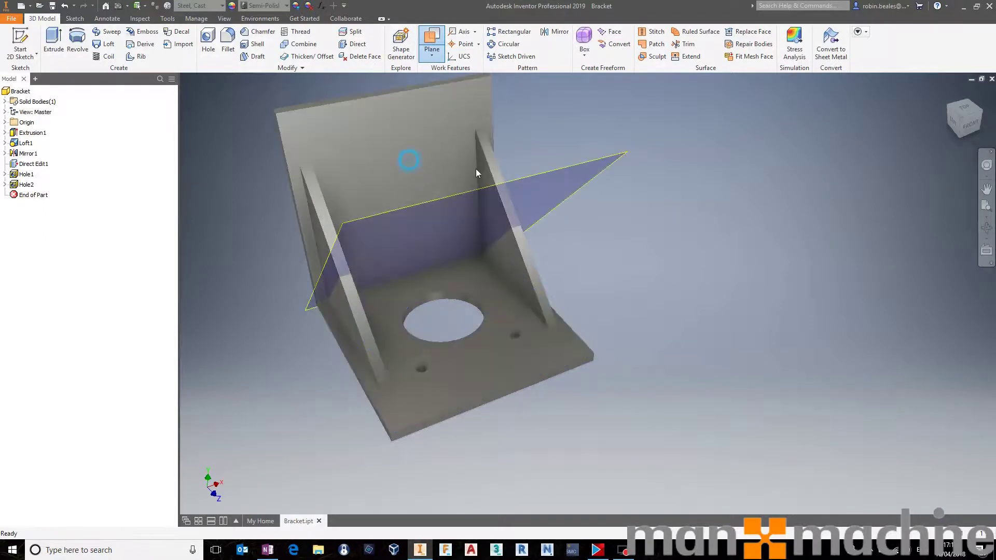
# Mirror the counterbored holes and the large through hole onto the back plate about the angled work plane
pyautogui.click(556, 31)
pyautogui.click(421, 368)
pyautogui.click(427, 313)
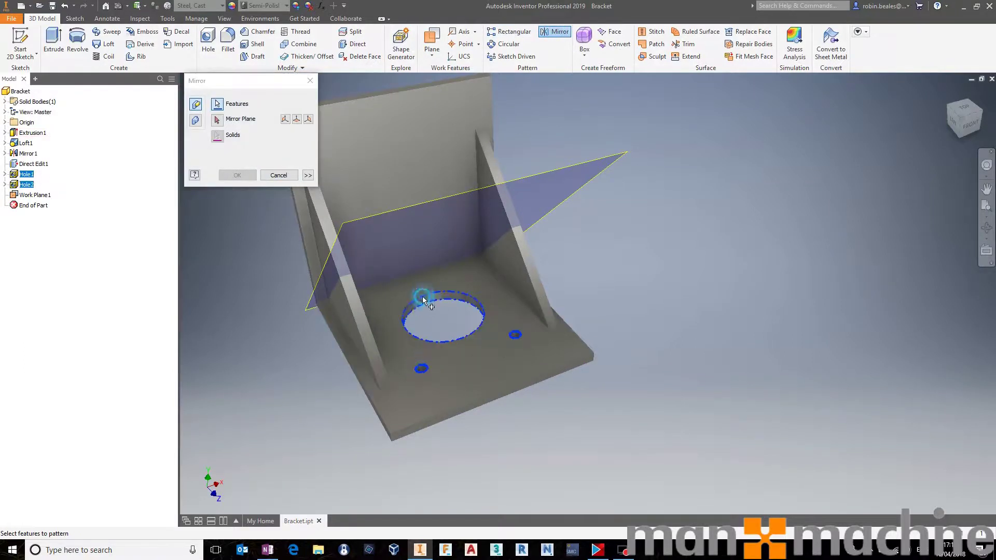
pyautogui.click(217, 119)
pyautogui.click(410, 207)
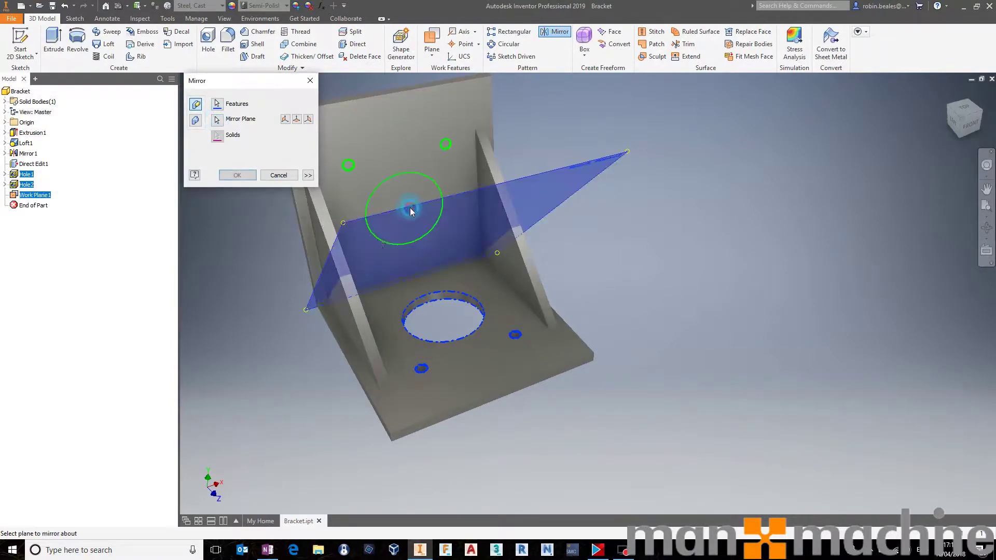
pyautogui.click(241, 176)
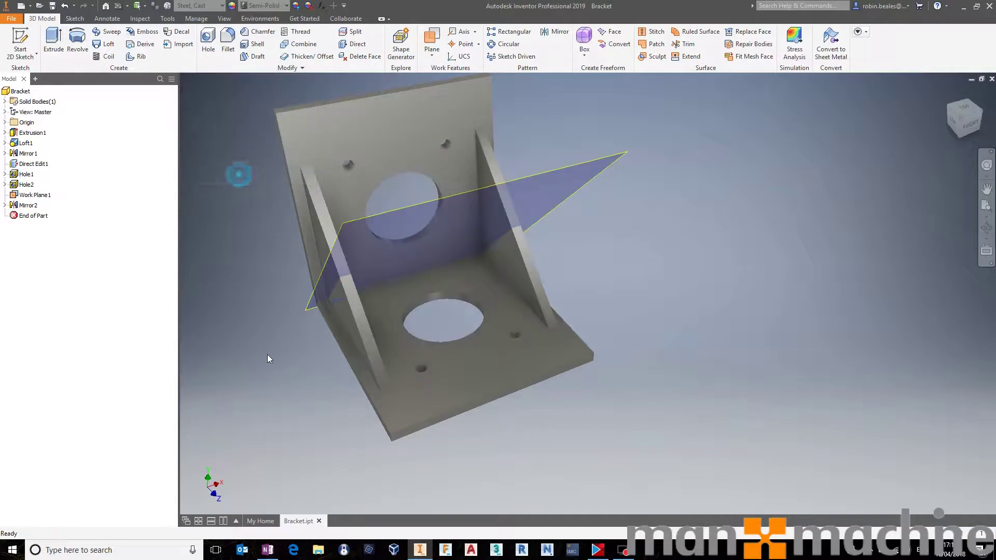
# Hide the angled work plane between the base plate and the back plate
pyautogui.click(617, 158)
pyautogui.rightClick(623, 161)
pyautogui.click(597, 300)
pyautogui.keyDown('shift'); pyautogui.moveTo(684, 301); pyautogui.dragTo(622, 302, button='middle'); pyautogui.keyUp('shift')
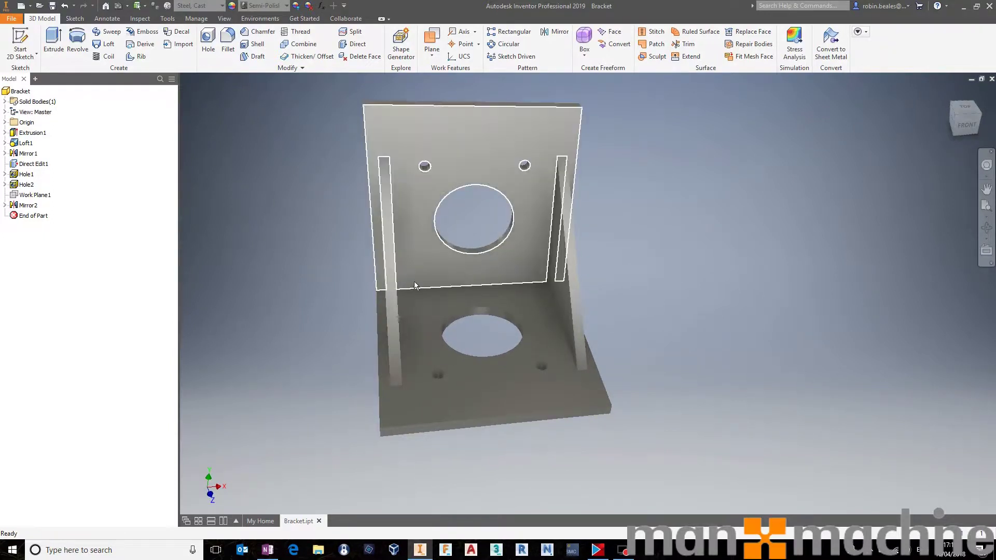
# Open the large base plate hole for editing and save its settings as a preset named Robs_Simple_200 mm
pyautogui.doubleClick(18, 187)
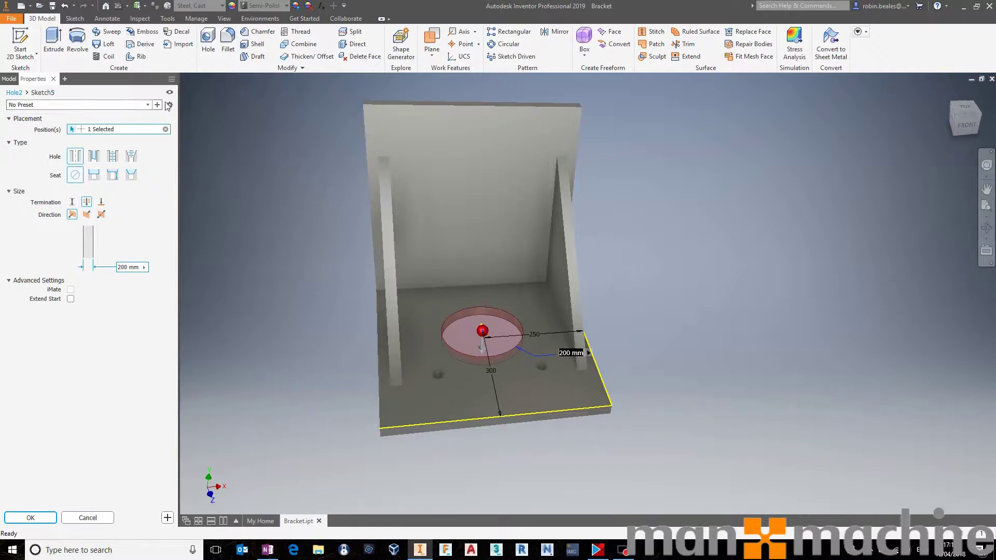
pyautogui.click(56, 105)
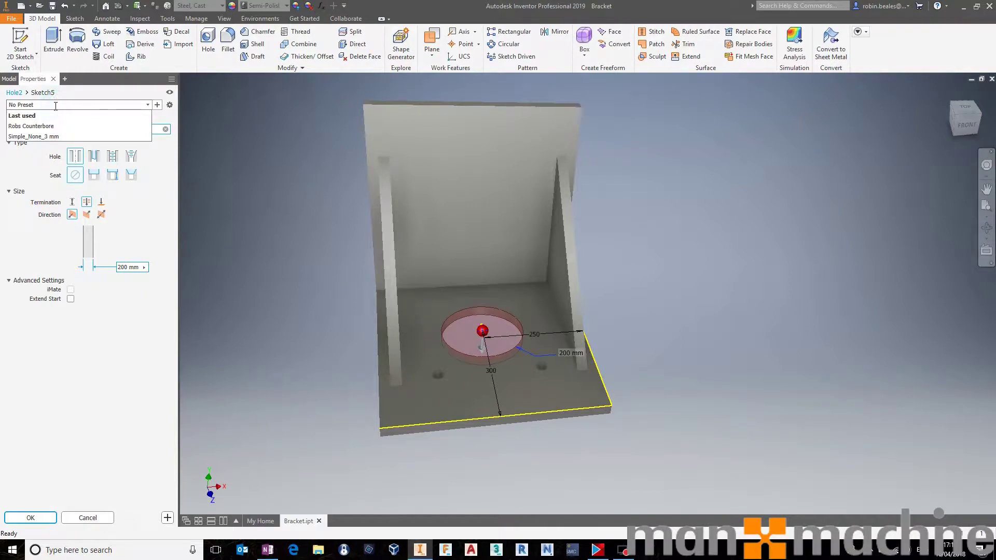
pyautogui.click(150, 104)
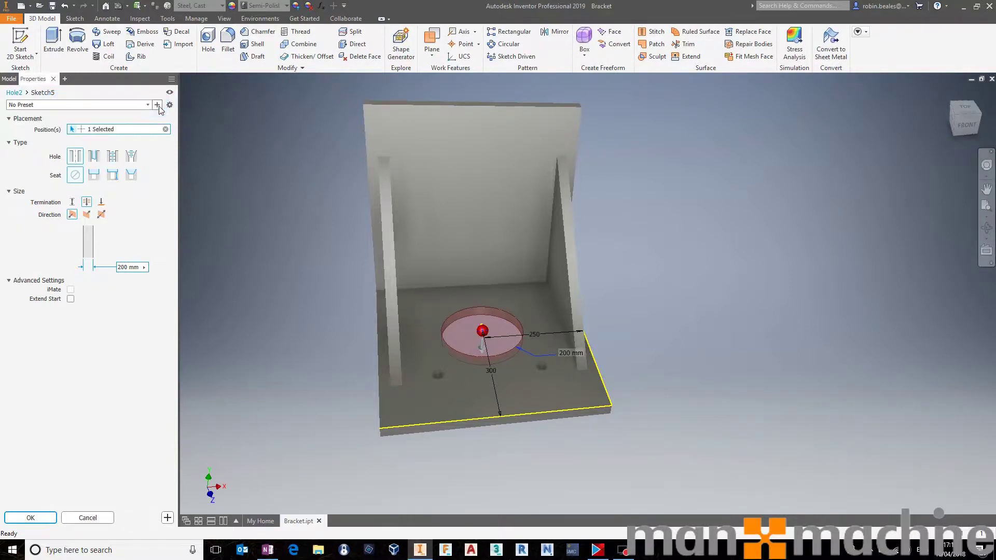
pyautogui.click(158, 107)
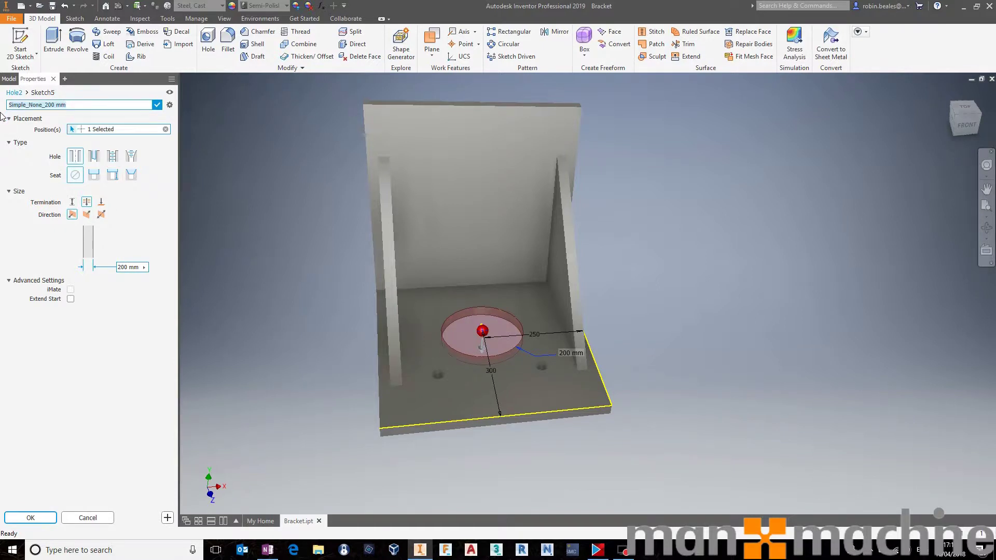
pyautogui.write('Robs_')
pyautogui.press('BackSpace')
pyautogui.click(86, 104)
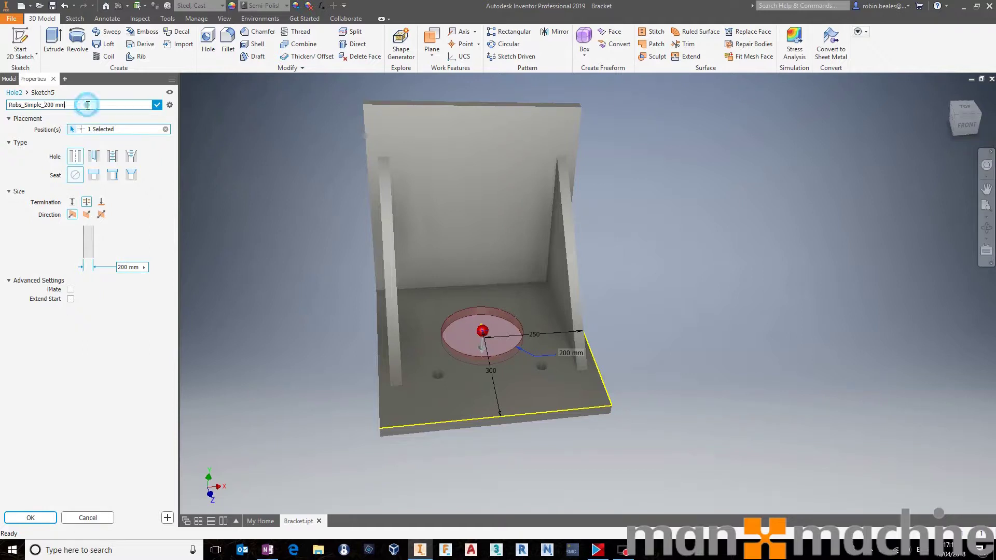
pyautogui.click(156, 105)
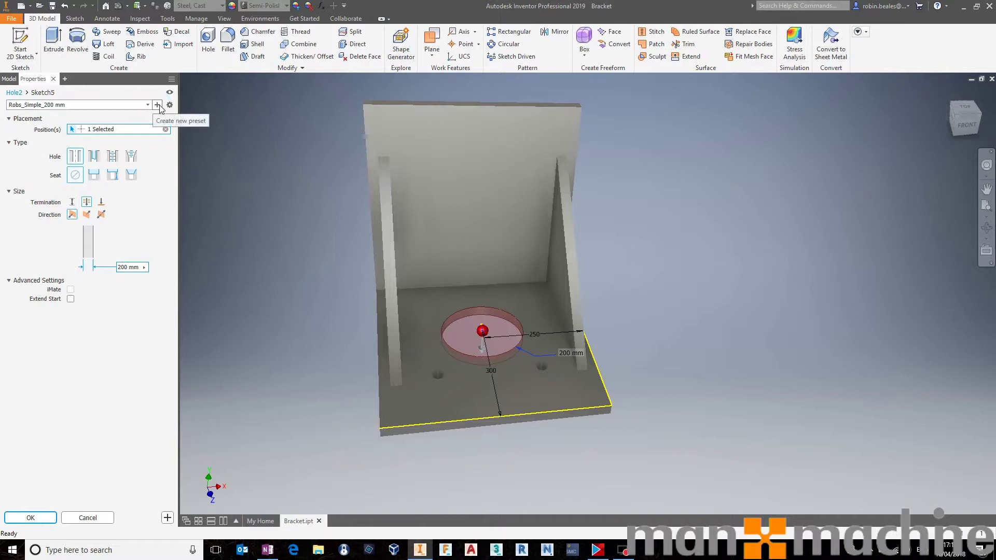
# Save the same hole settings as a second preset under the suggested name, and switch the hole to the Robs_Simple_200 mm preset
pyautogui.click(158, 105)
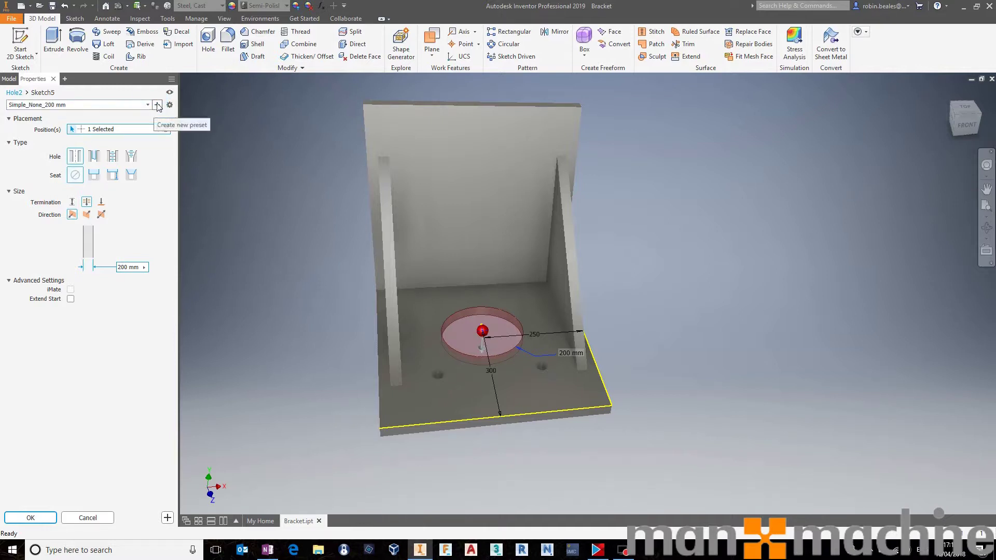
pyautogui.click(169, 105)
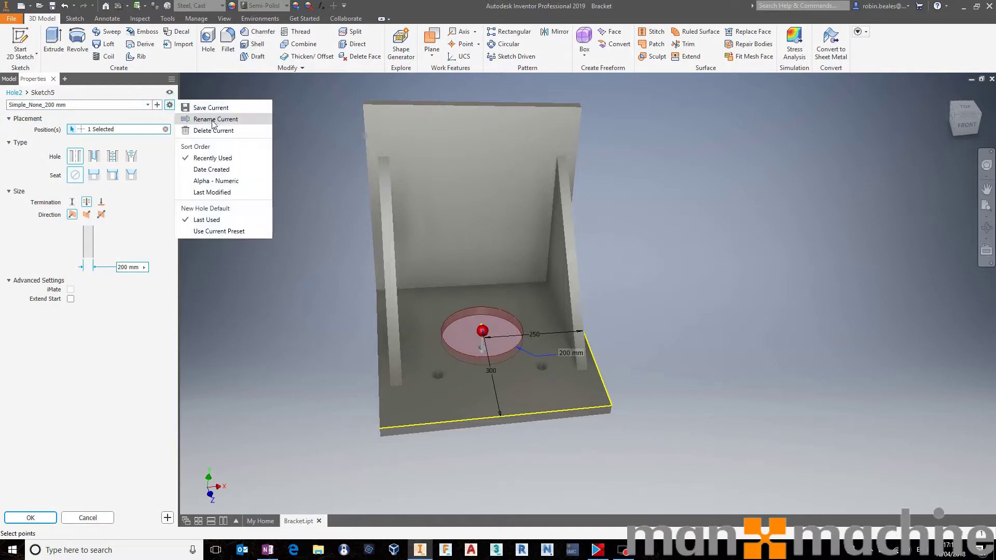
pyautogui.click(149, 105)
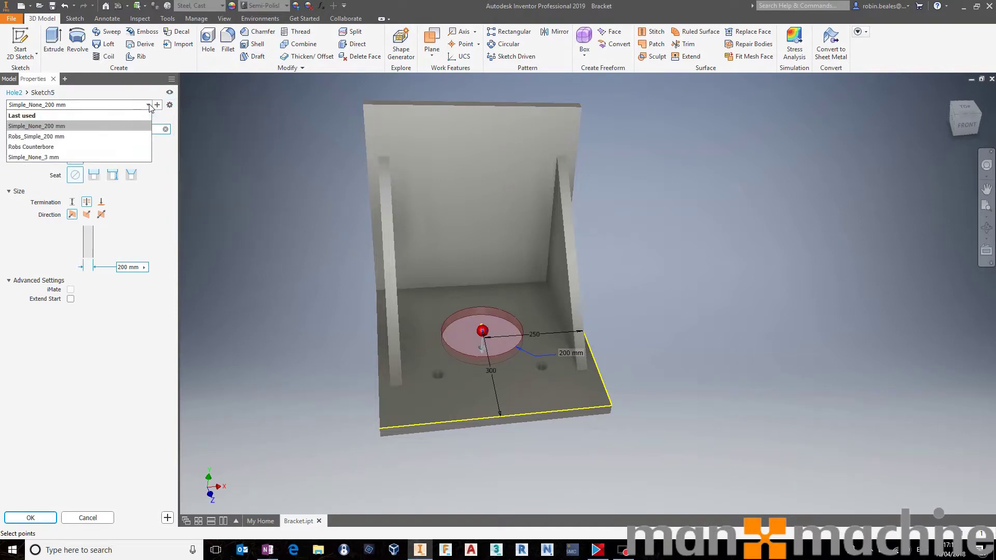
pyautogui.click(99, 136)
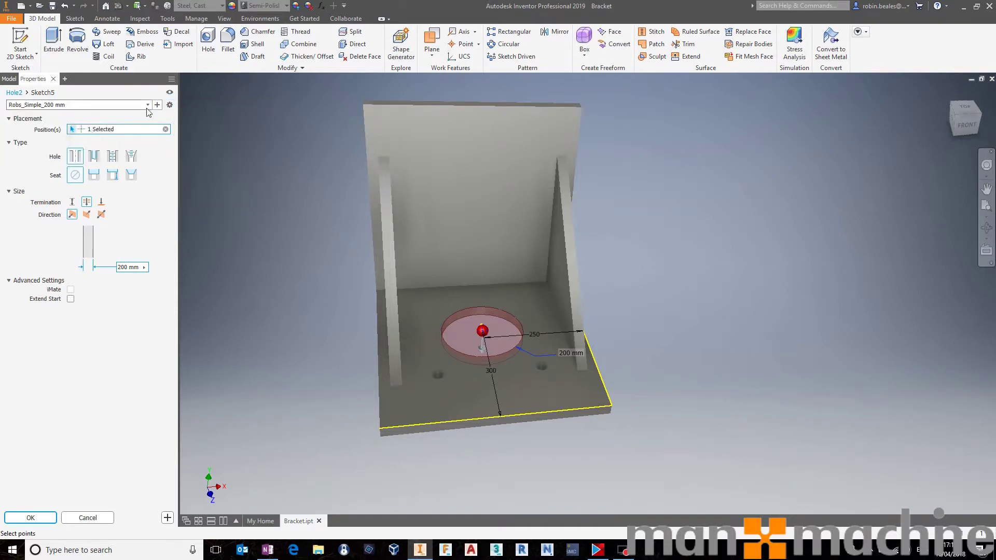
# Try the Robs Counterbore preset on the large hole, switch it to the Simple_None_200 mm preset and accept the edit
pyautogui.click(149, 105)
pyautogui.click(99, 147)
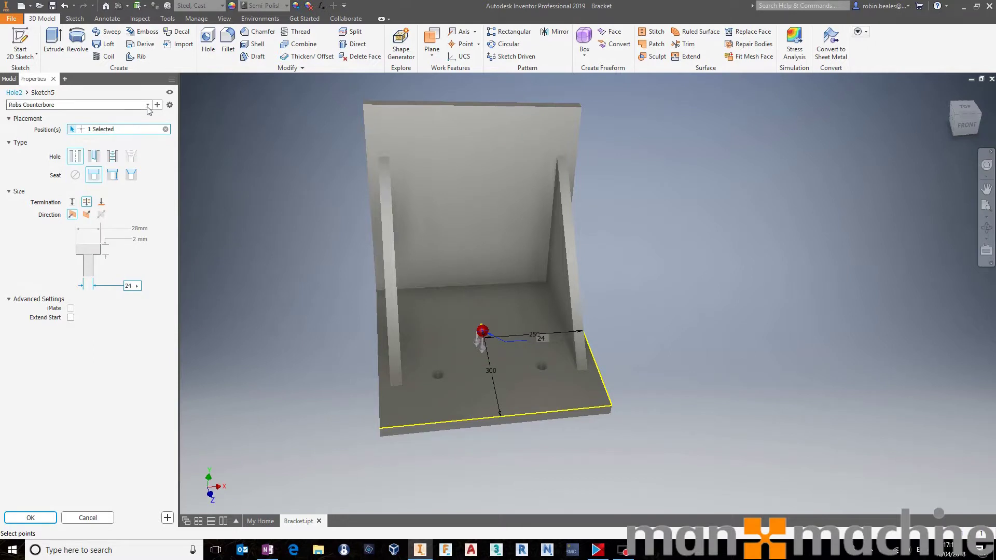
pyautogui.click(149, 105)
pyautogui.click(141, 126)
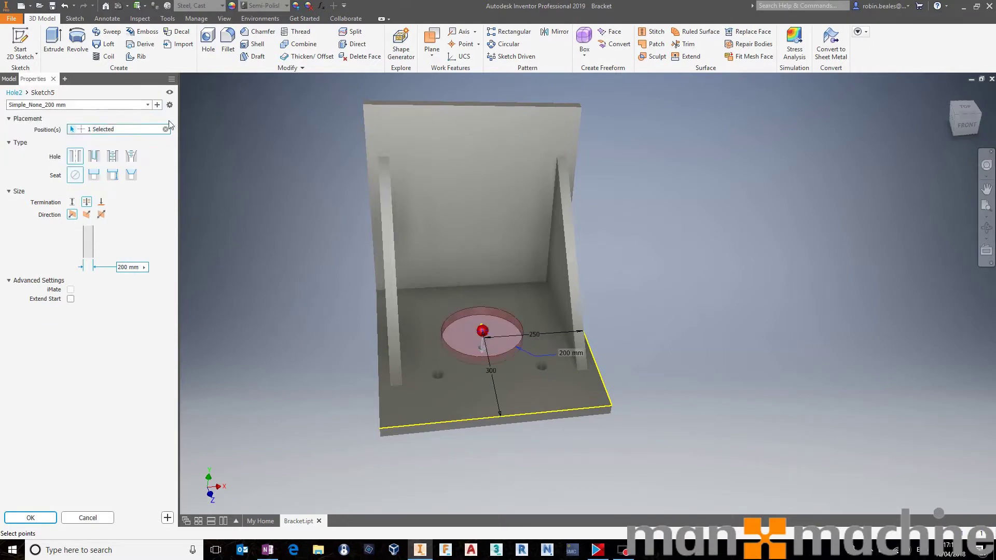
pyautogui.click(31, 518)
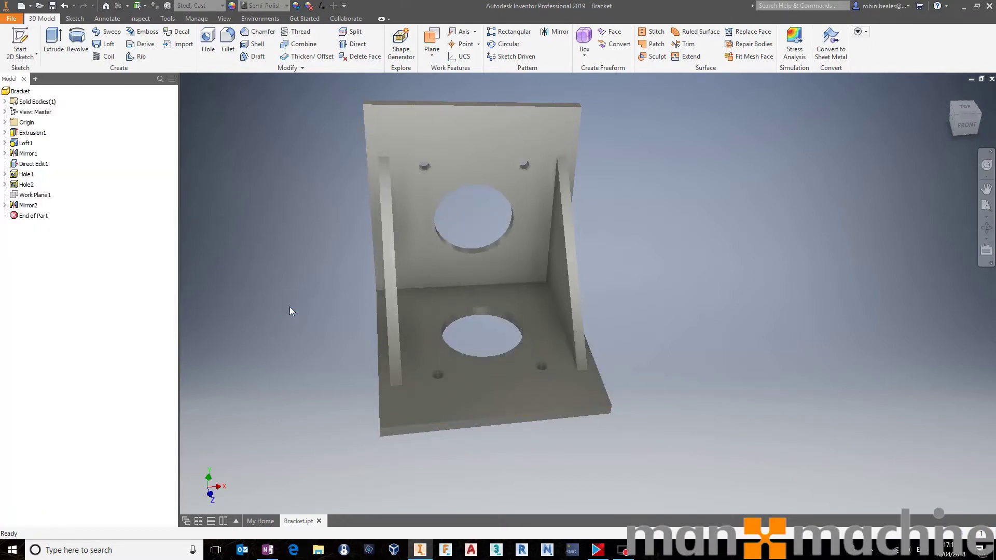
pyautogui.keyDown('shift'); pyautogui.moveTo(299, 316); pyautogui.dragTo(625, 357, button='middle'); pyautogui.keyUp('shift')
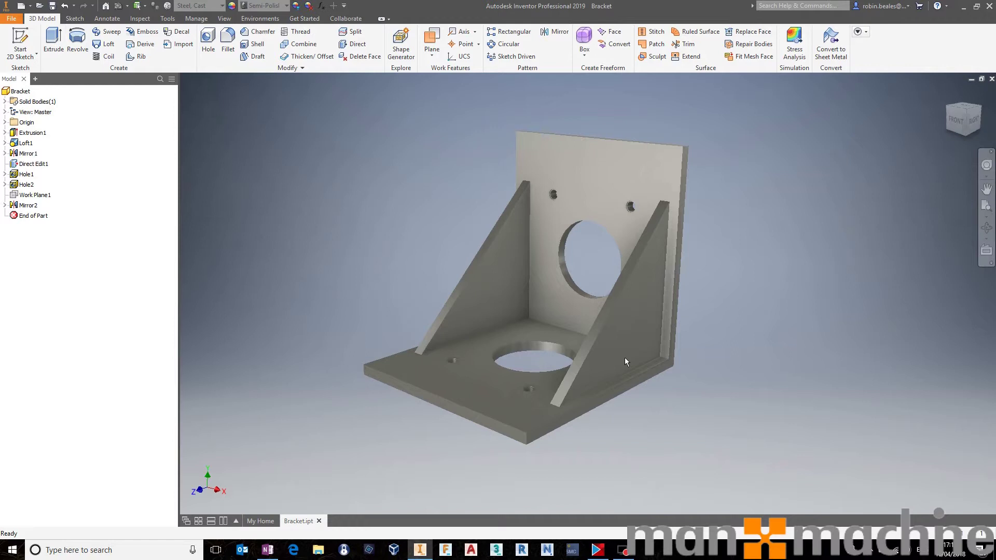
pyautogui.moveTo(429, 189); pyautogui.dragTo(443, 183, button='middle')
pyautogui.keyDown('shift'); pyautogui.moveTo(393, 248); pyautogui.dragTo(456, 264, button='middle'); pyautogui.keyUp('shift')
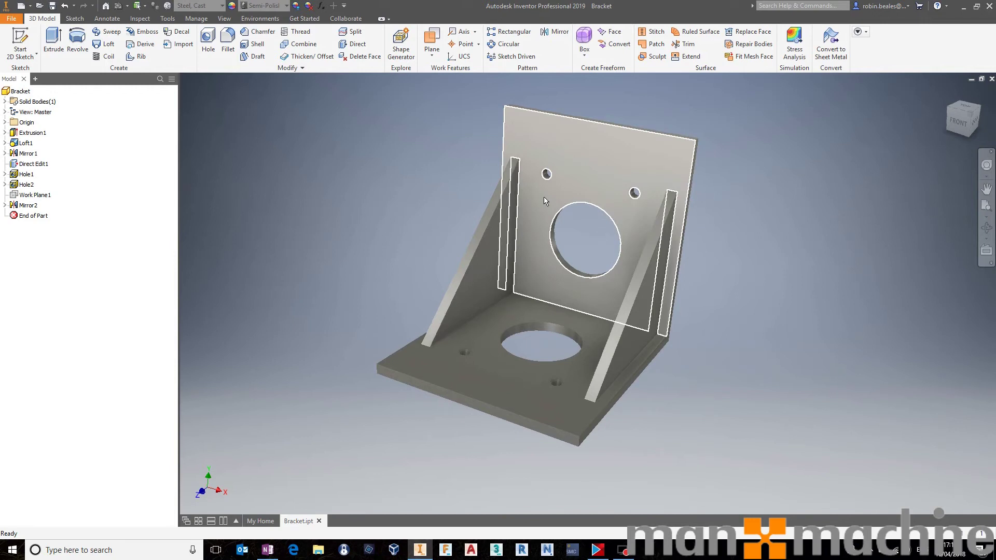
pyautogui.moveTo(561, 217)
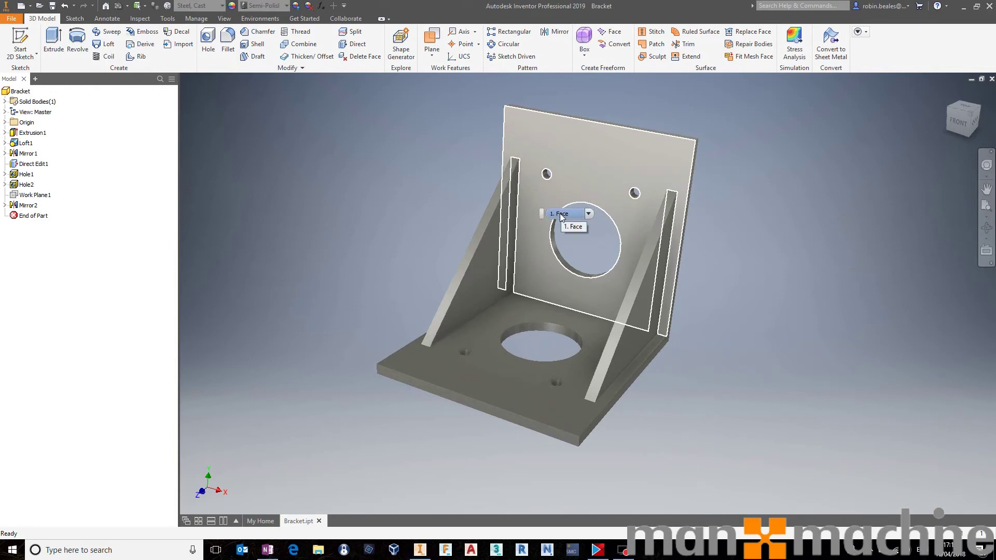